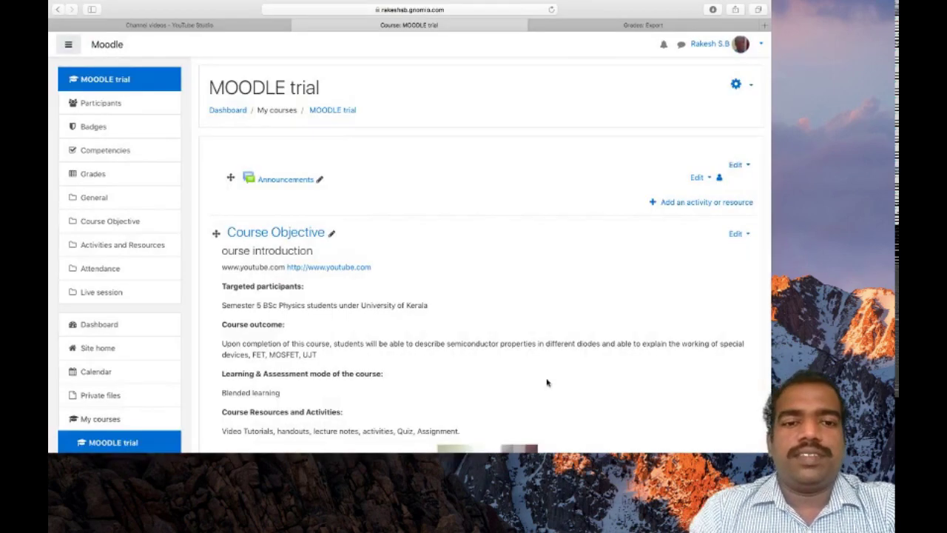
Check that completion tracking is set to Yes in the MOODLE trial course settings, and save and display the course.
scroll(547, 382, down, 5)
scroll(546, 383, down, 6)
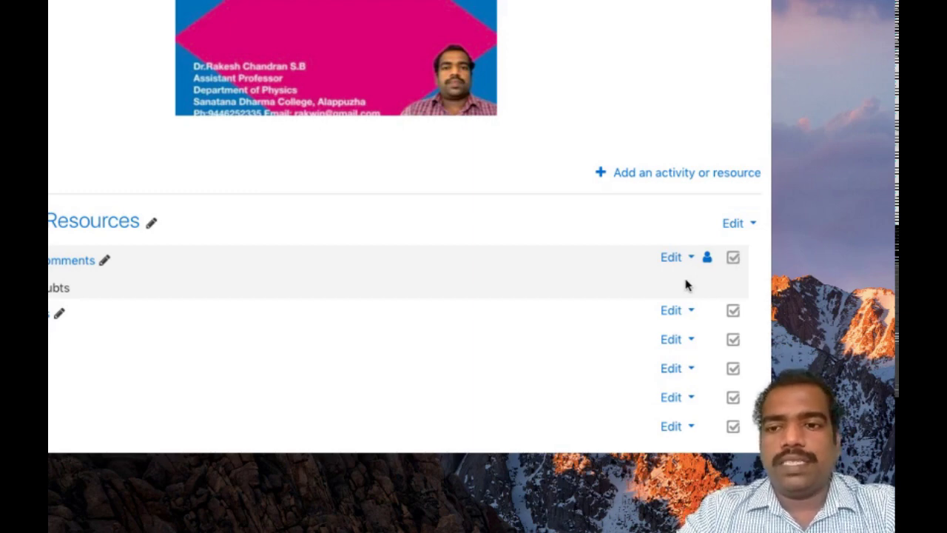
scroll(732, 274, right, 1)
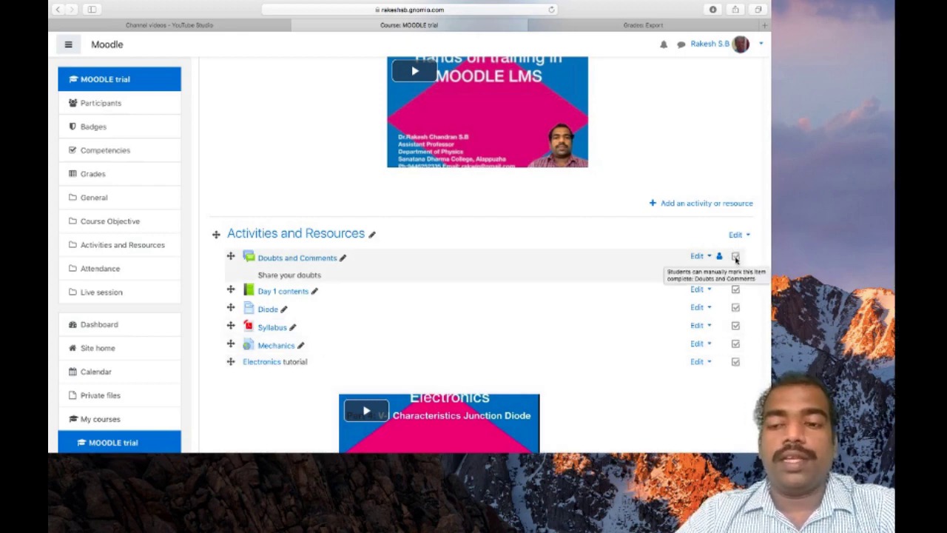
scroll(663, 271, up, 10)
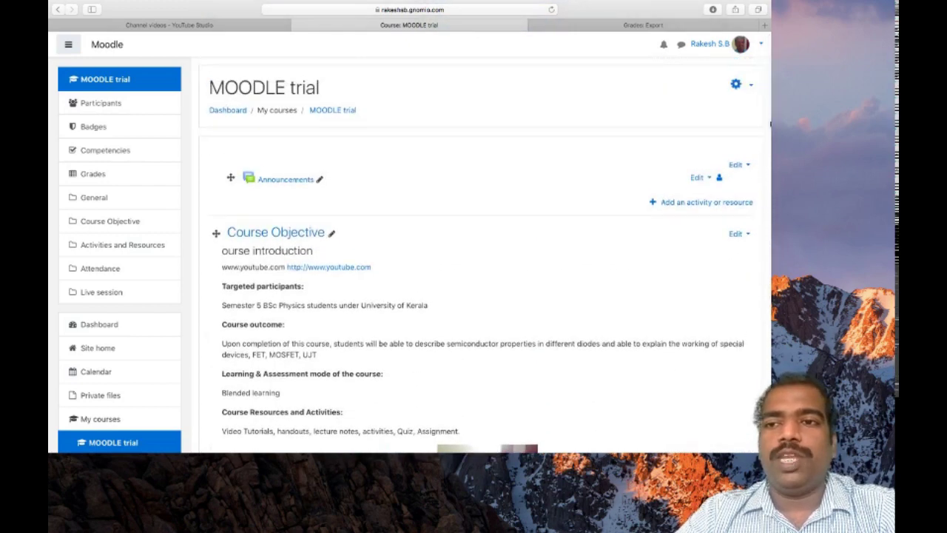
click(736, 86)
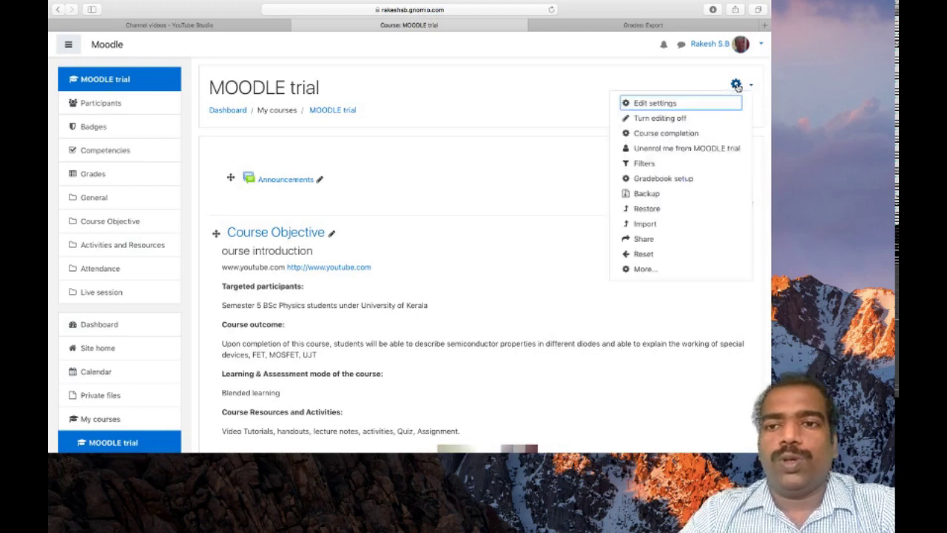
click(656, 105)
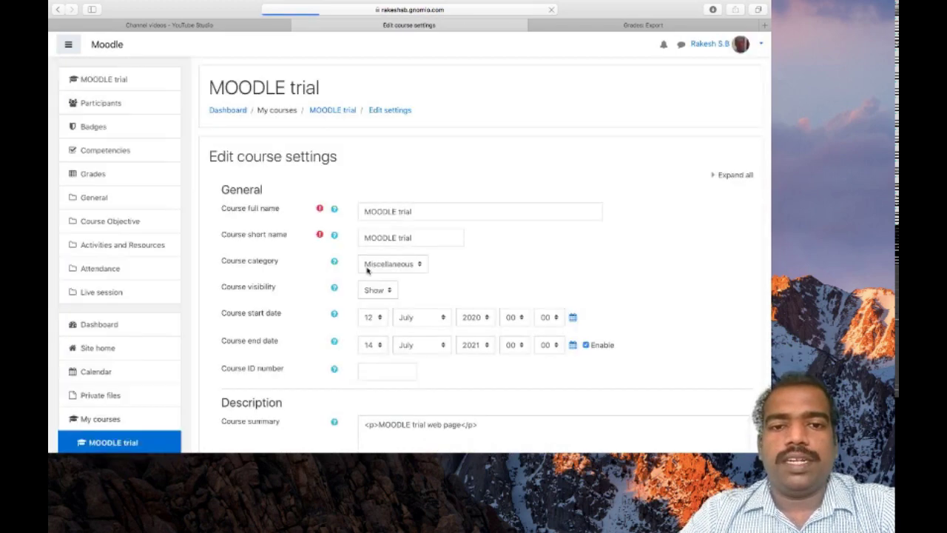
scroll(364, 272, down, 3)
scroll(364, 274, down, 5)
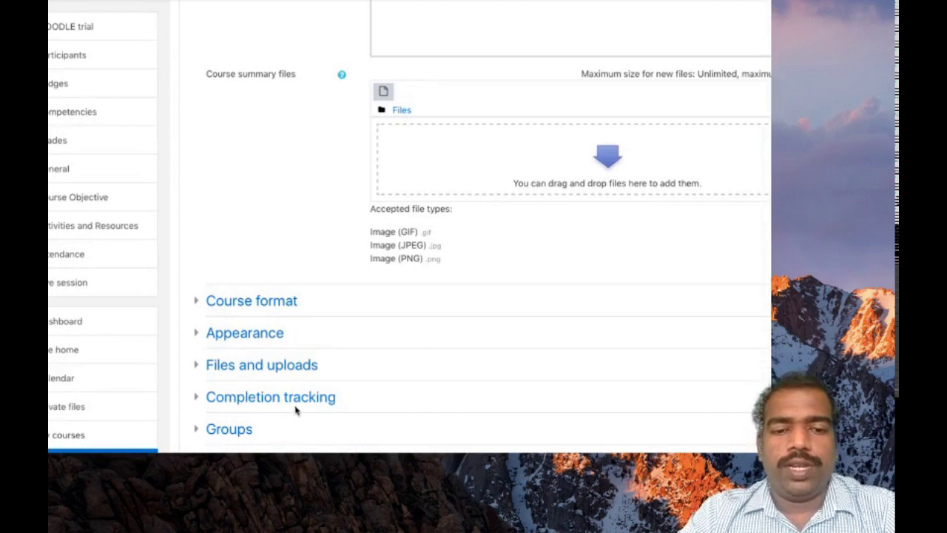
click(306, 398)
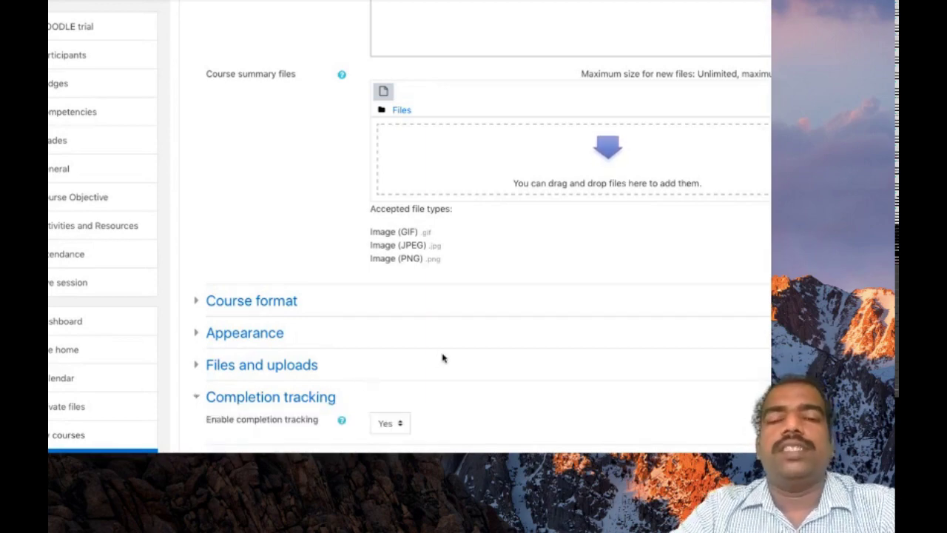
scroll(442, 357, down, 5)
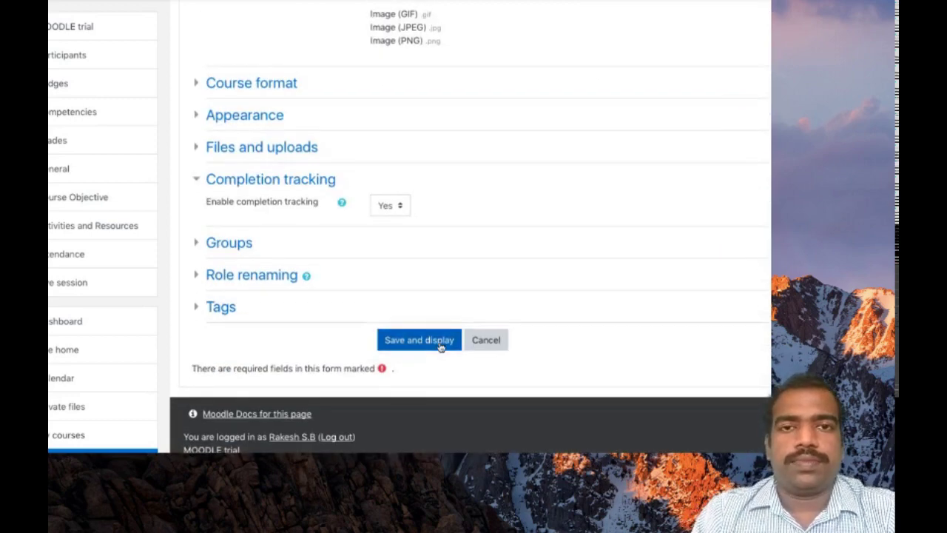
click(440, 344)
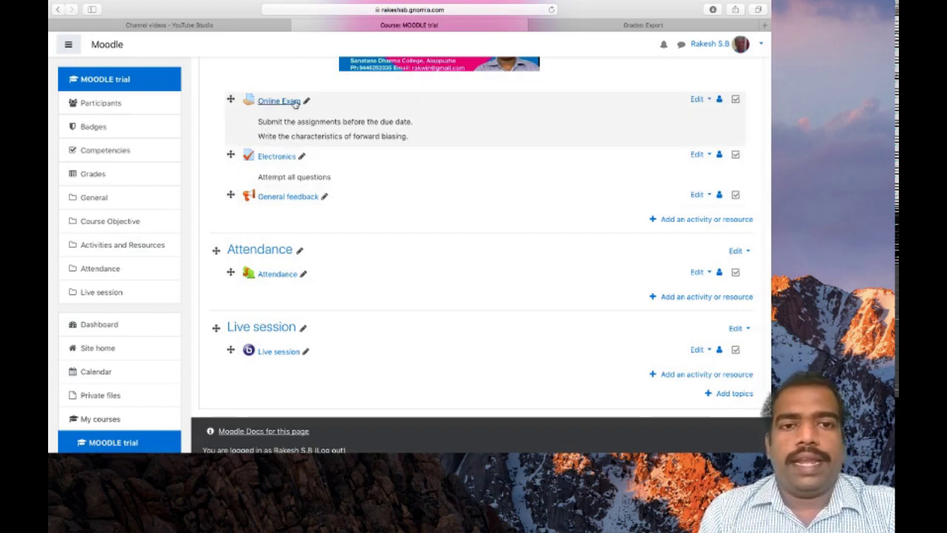
In the Online Exam assignment's settings, set completion tracking to "Show activity as complete when conditions are met".
click(699, 99)
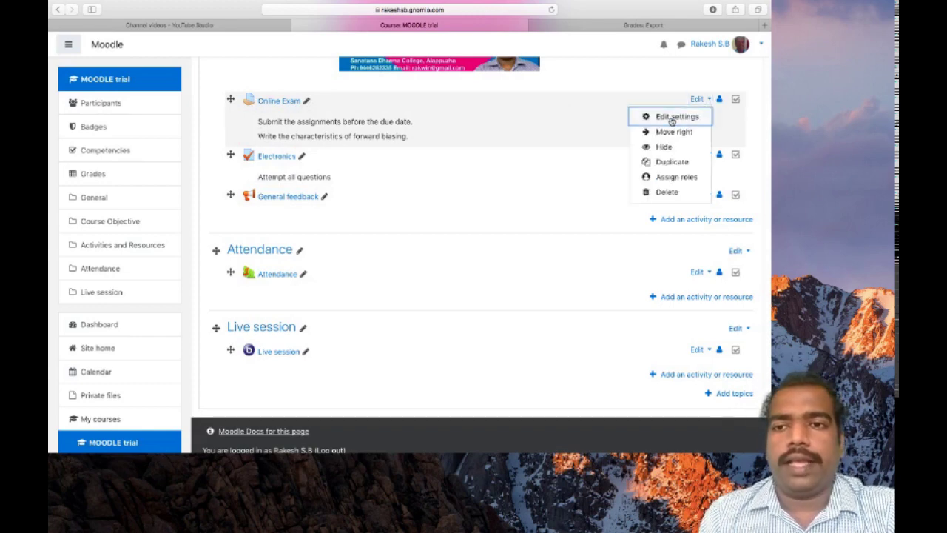
click(672, 118)
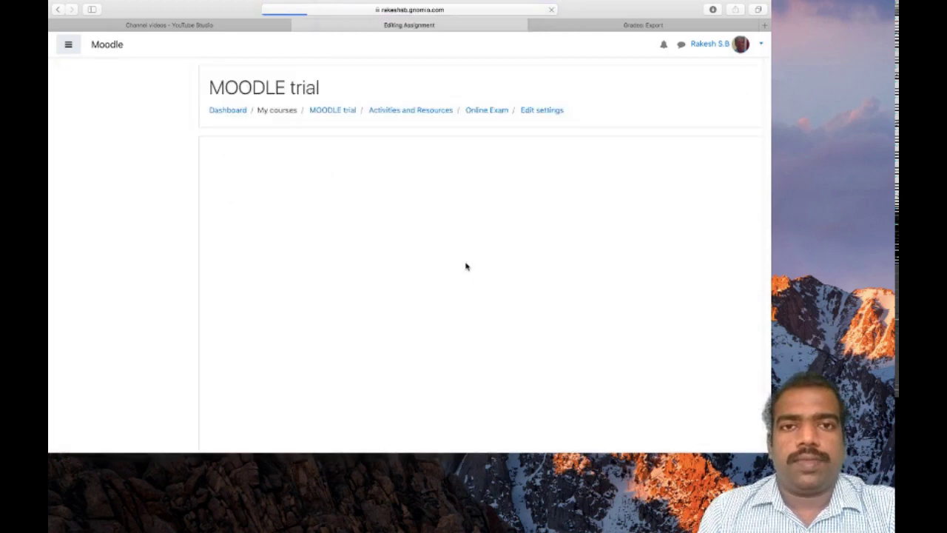
scroll(466, 267, down, 10)
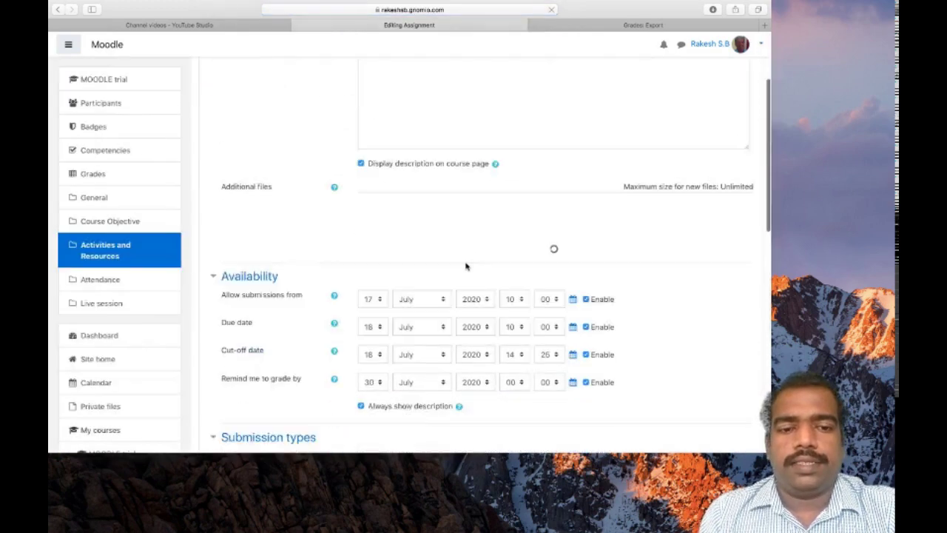
scroll(466, 266, up, 2)
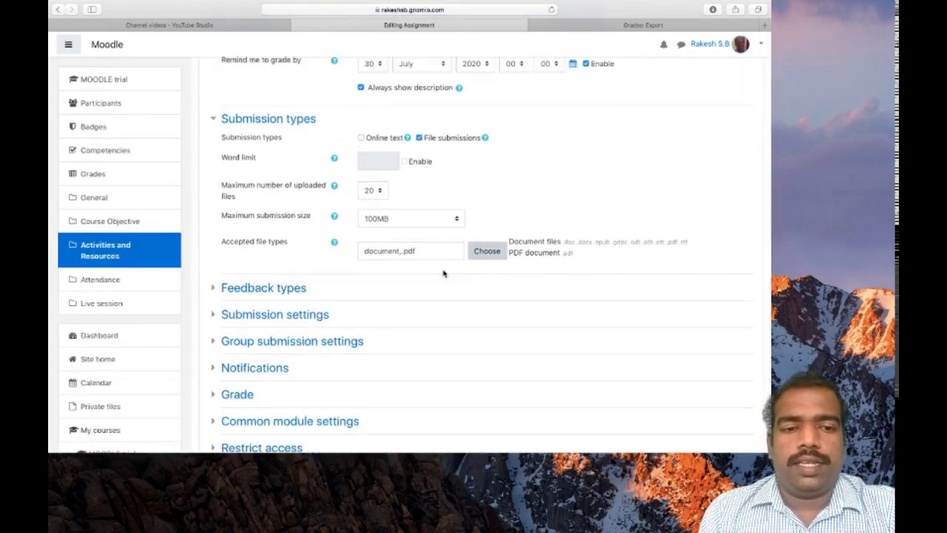
scroll(334, 342, down, 3)
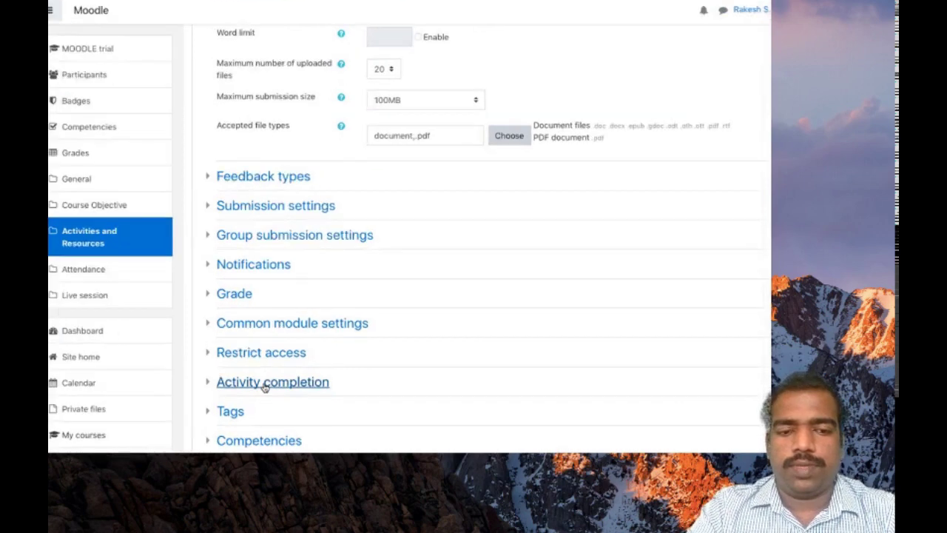
click(265, 383)
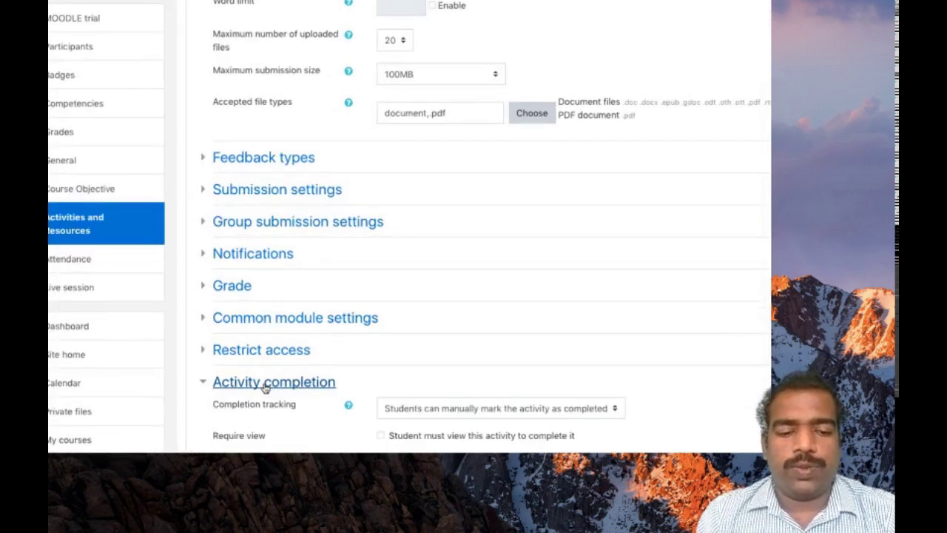
scroll(265, 387, down, 3)
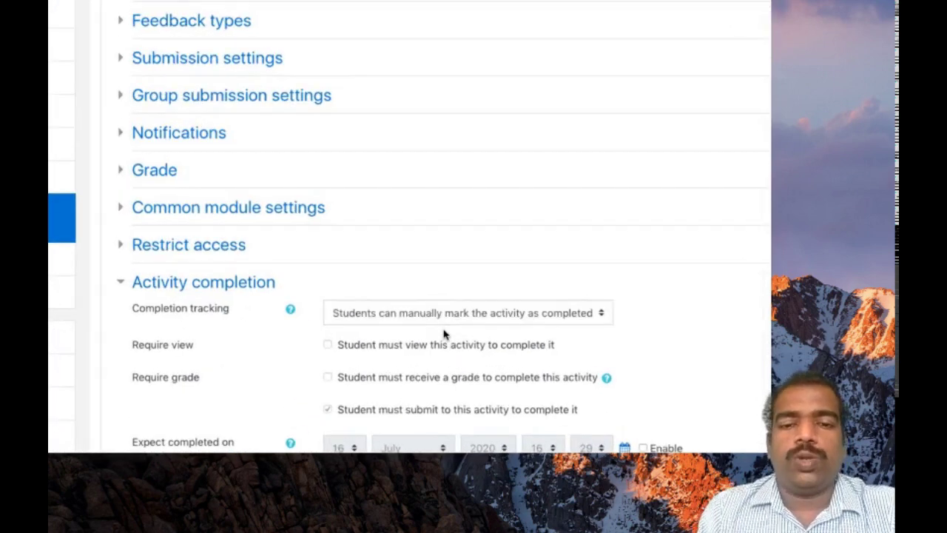
click(493, 324)
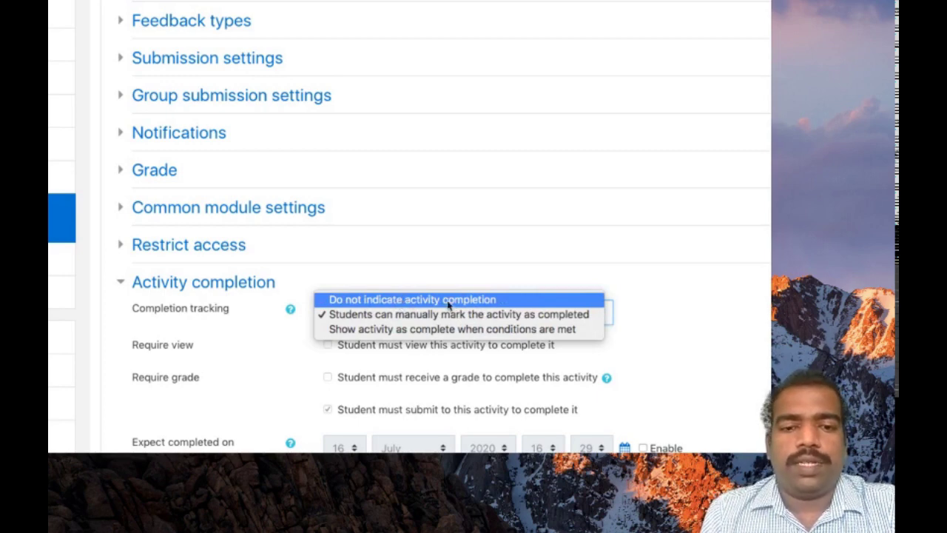
click(398, 329)
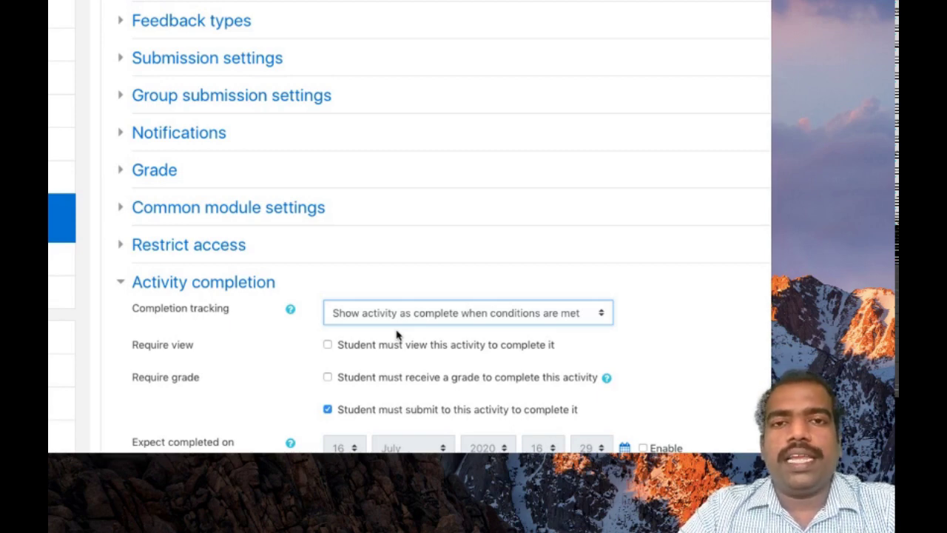
Require students to view the Online Exam and receive a grade to complete it, and save and display the assignment.
scroll(397, 335, up, 1)
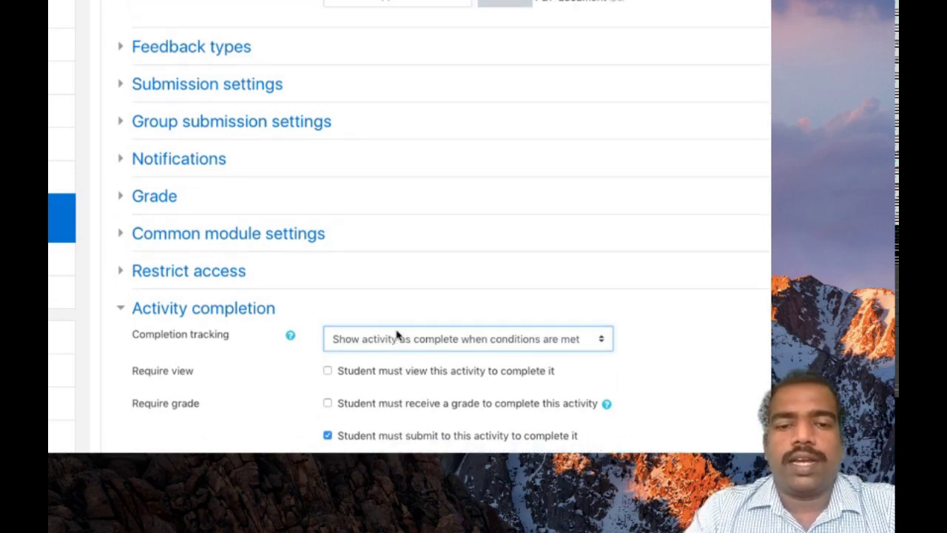
scroll(397, 336, down, 4)
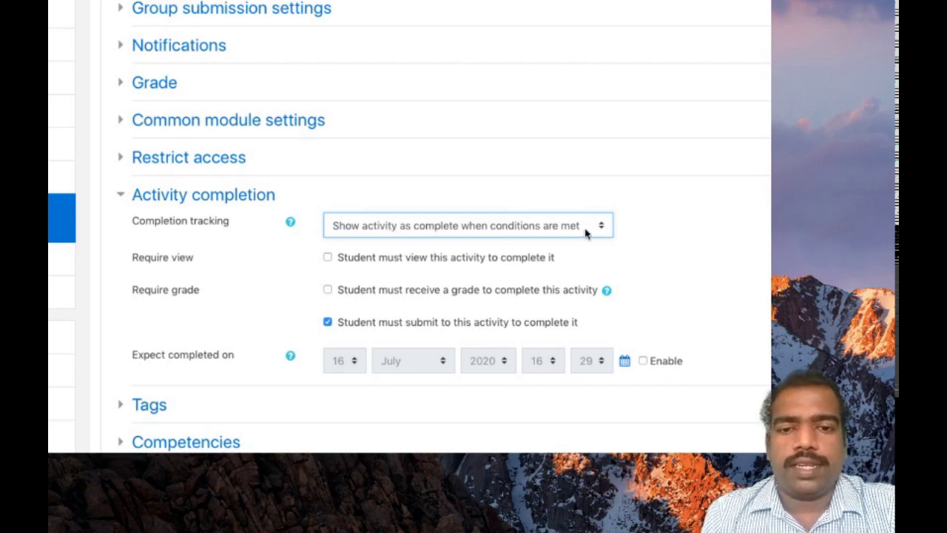
click(327, 258)
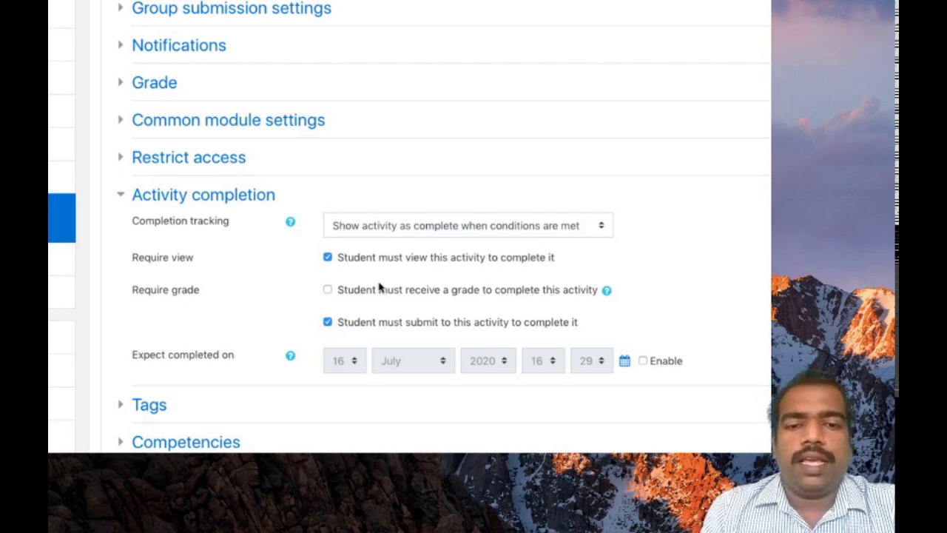
click(328, 291)
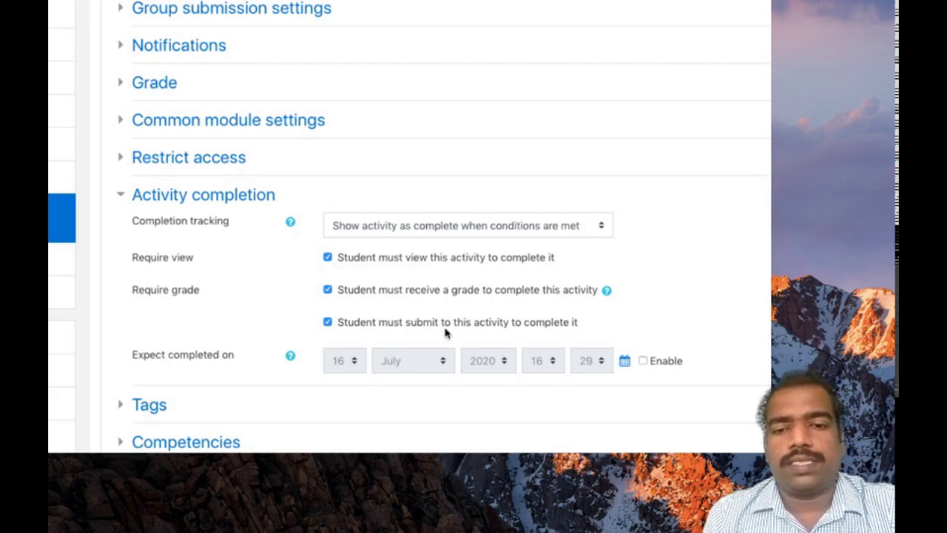
scroll(447, 333, down, 3)
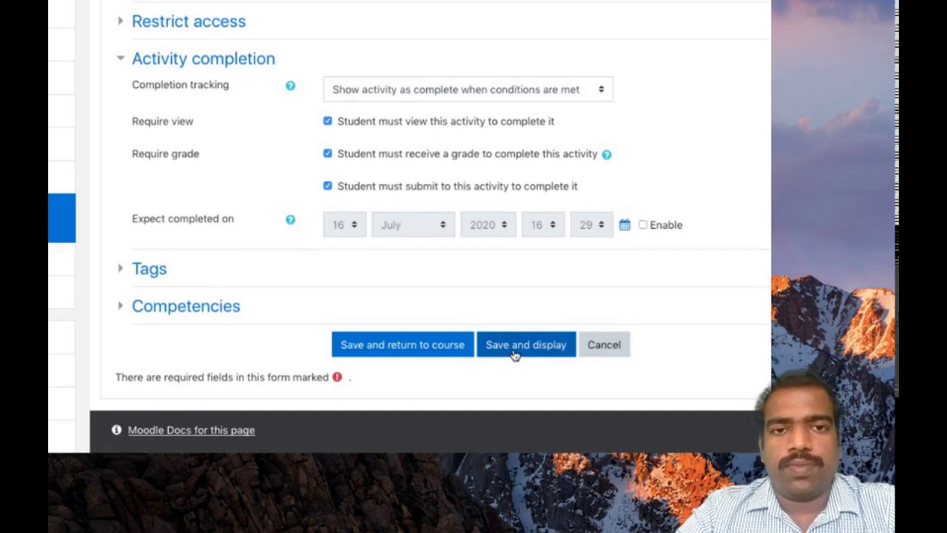
click(514, 355)
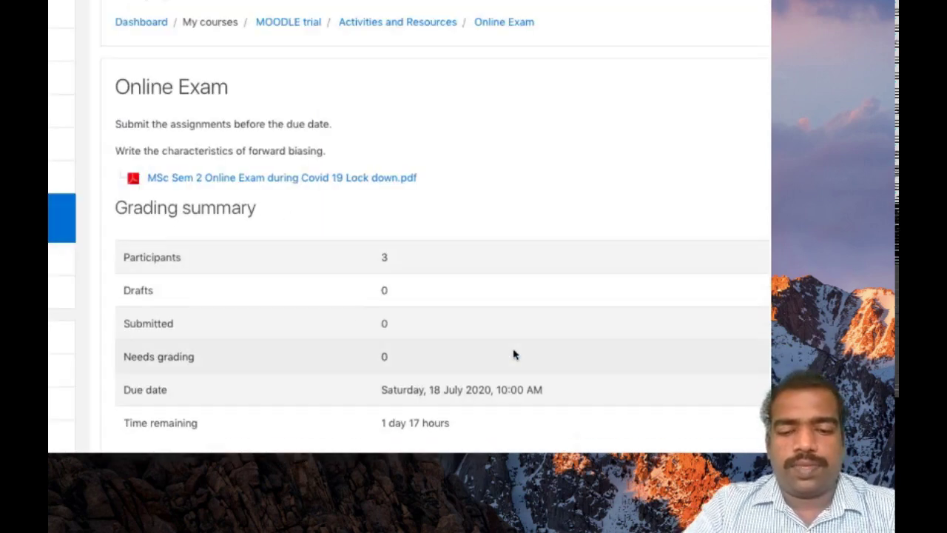
Switch to the student session in Chrome, open the MOODLE trial course and mark the Electronics tutorial as complete.
scroll(514, 355, down, 3)
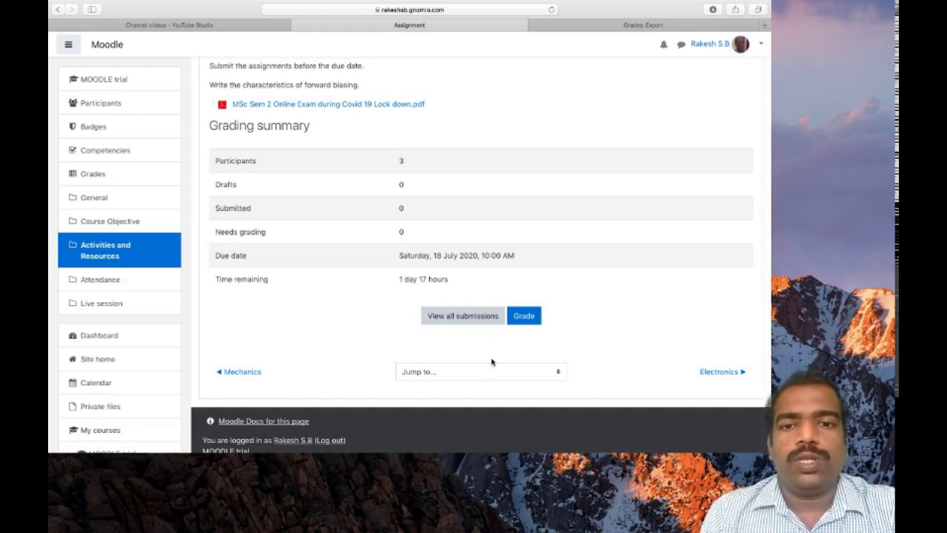
mouse_move(571, 441)
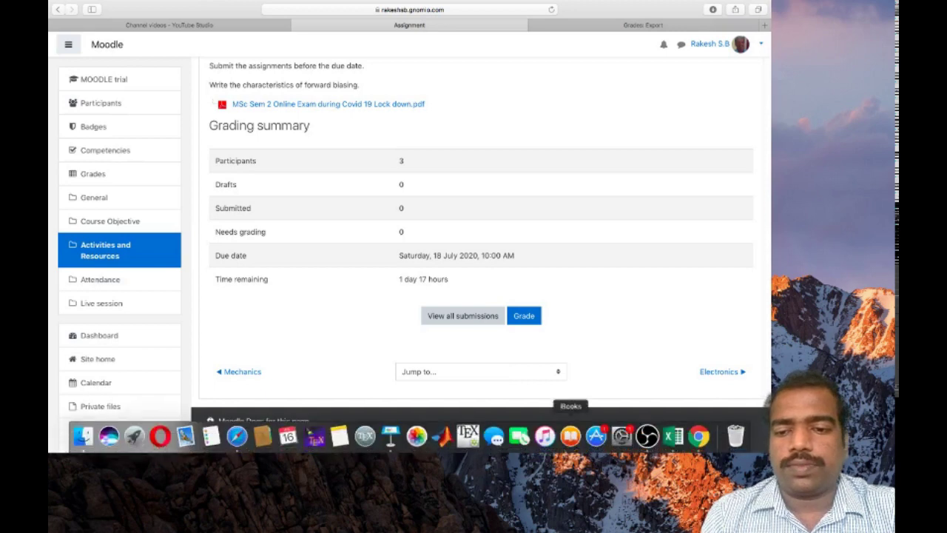
click(699, 437)
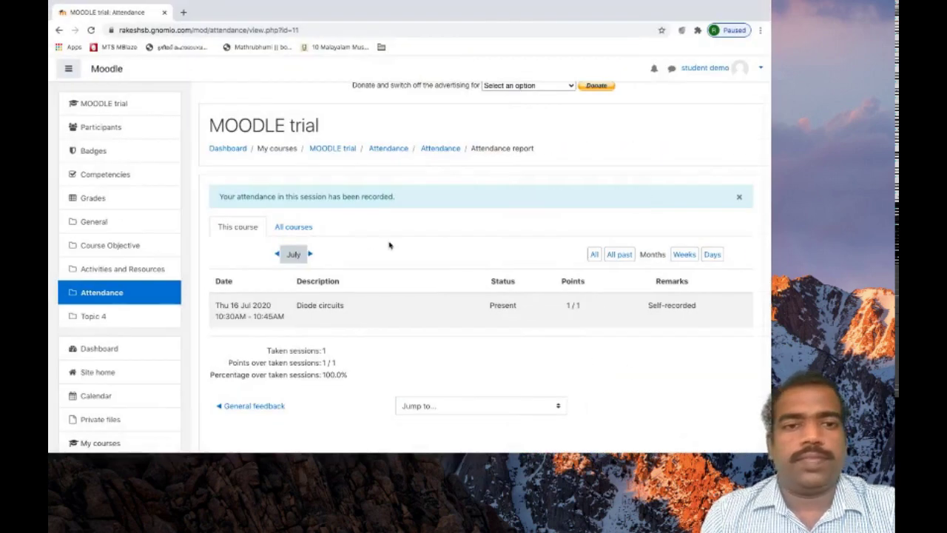
click(95, 103)
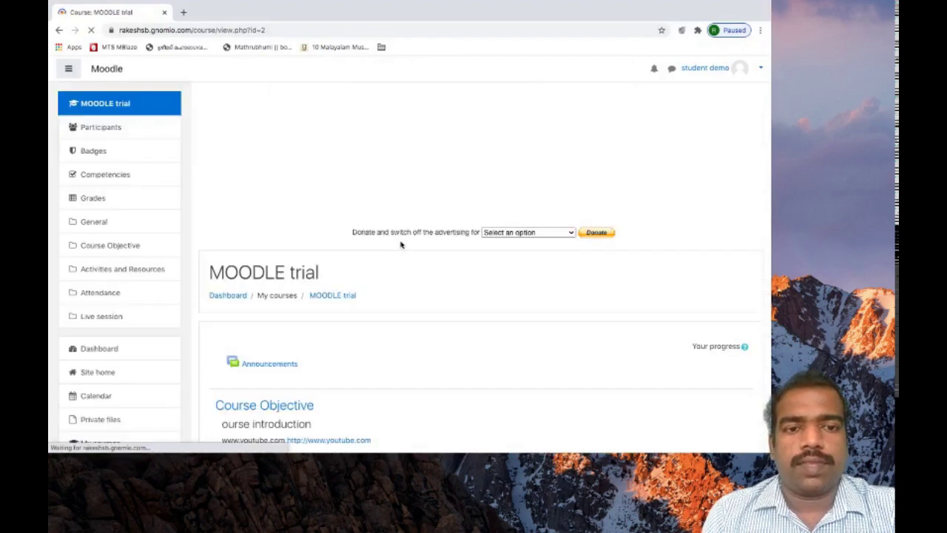
scroll(400, 245, down, 5)
scroll(400, 245, down, 5)
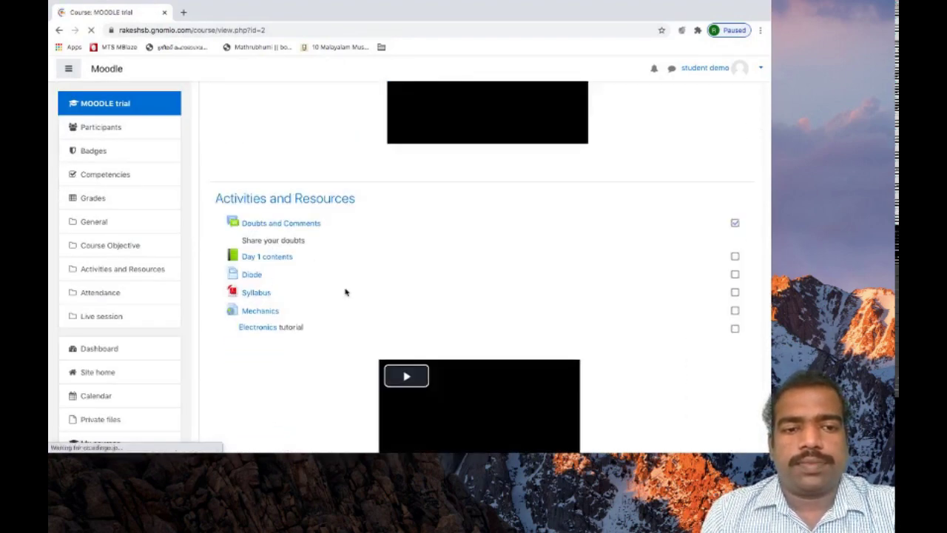
scroll(345, 292, down, 2)
scroll(345, 291, down, 3)
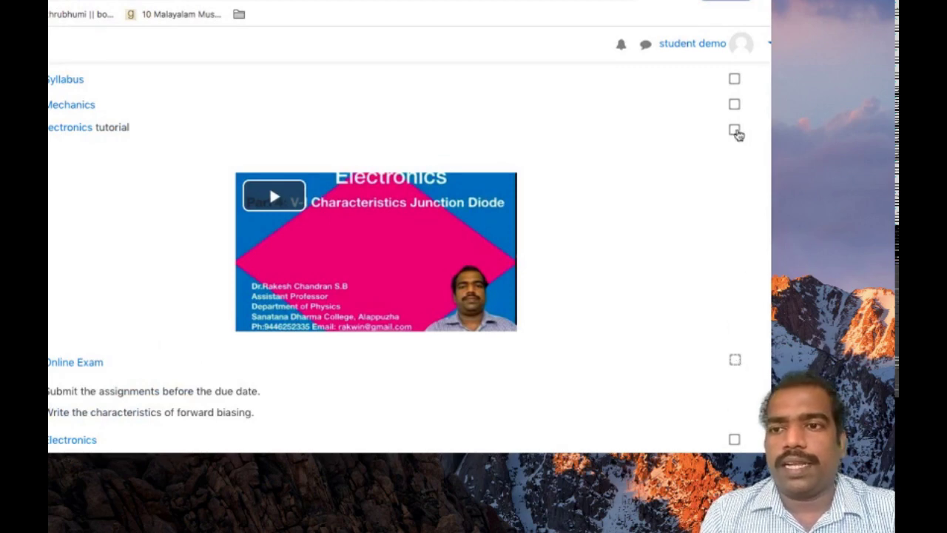
click(734, 131)
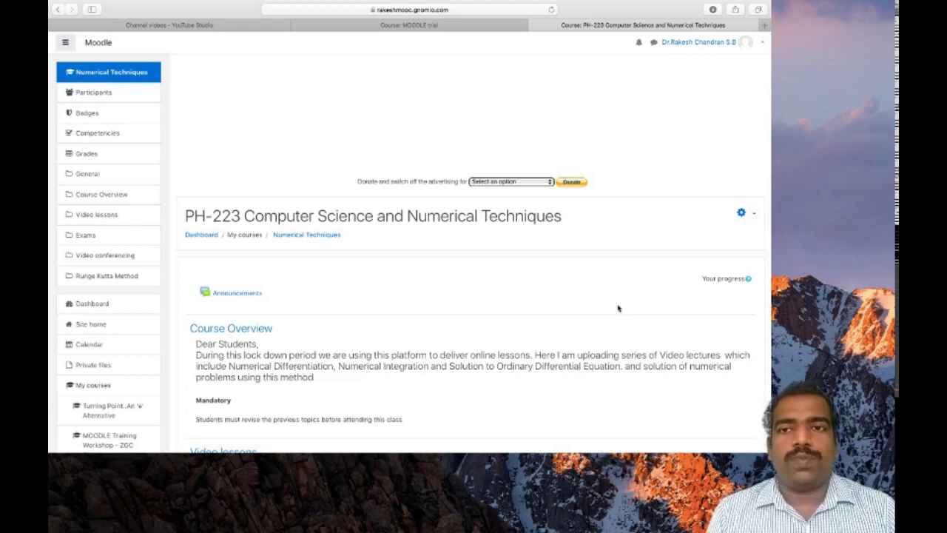
Open the list of reports in the course administration of PH-223 Computer Science and Numerical Techniques.
scroll(619, 308, down, 1)
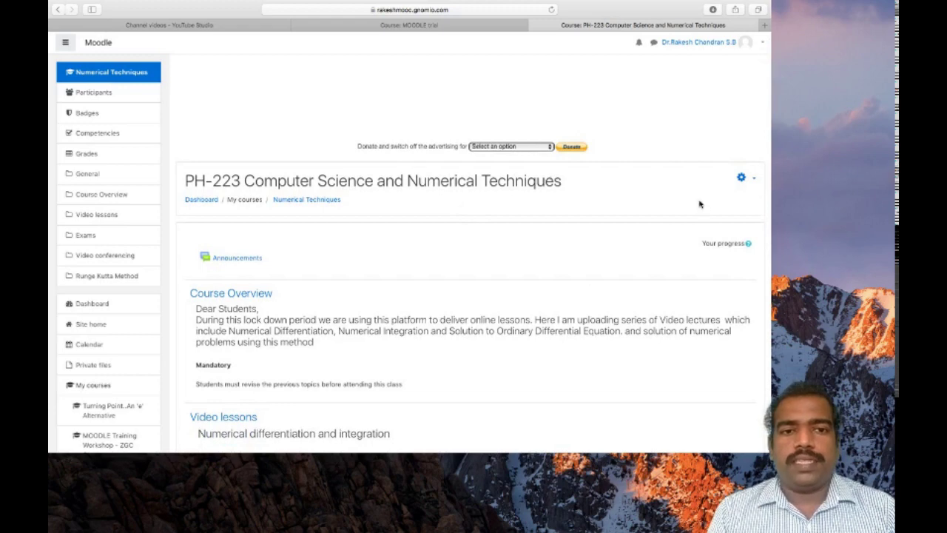
click(741, 179)
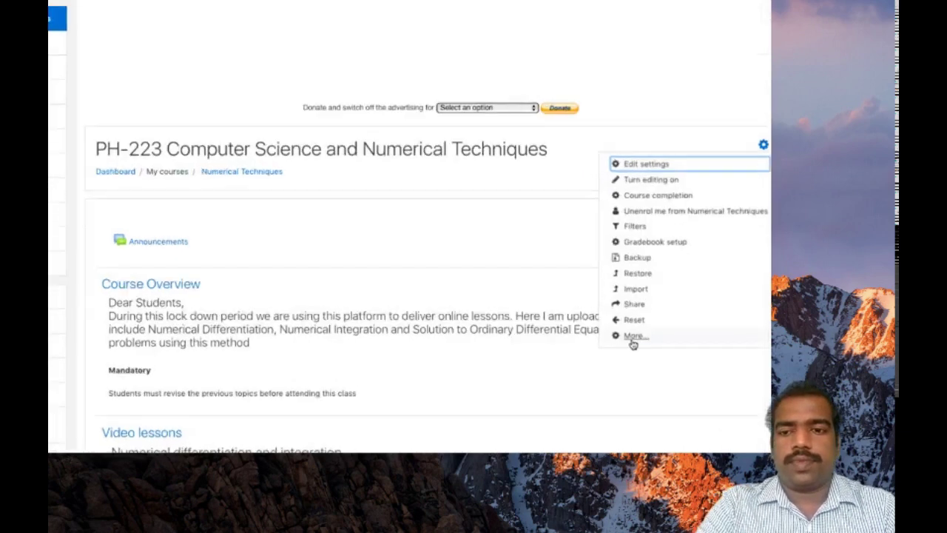
click(633, 344)
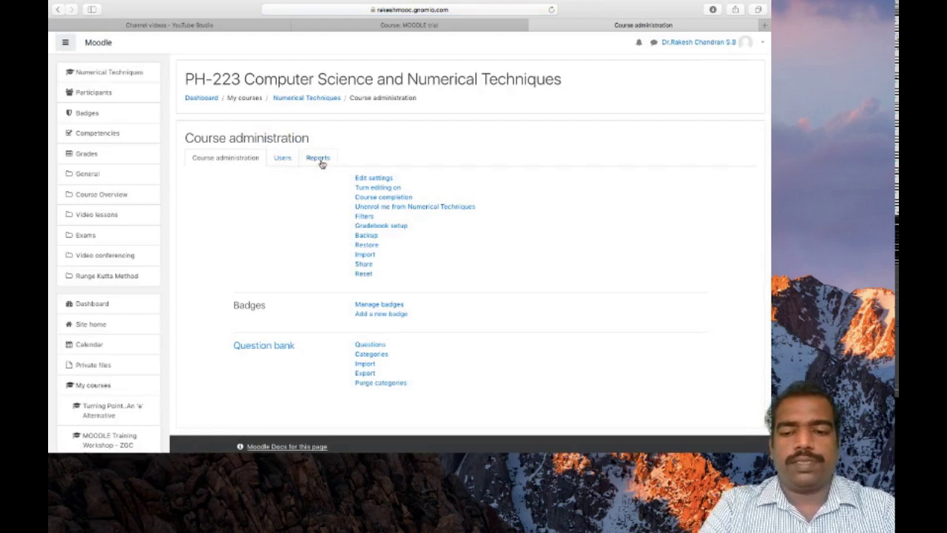
click(320, 160)
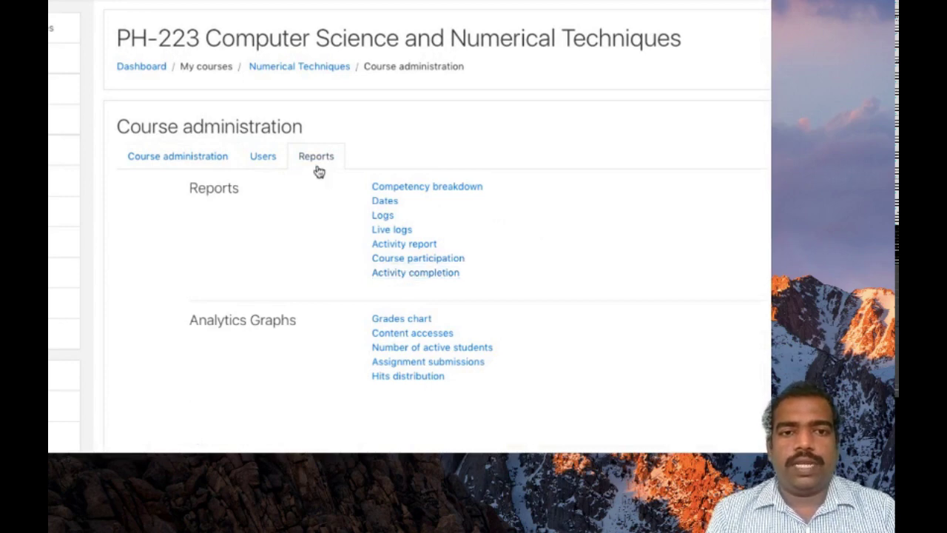
Open the Activity completion report of PH-223 and review which activities each student has completed.
click(412, 274)
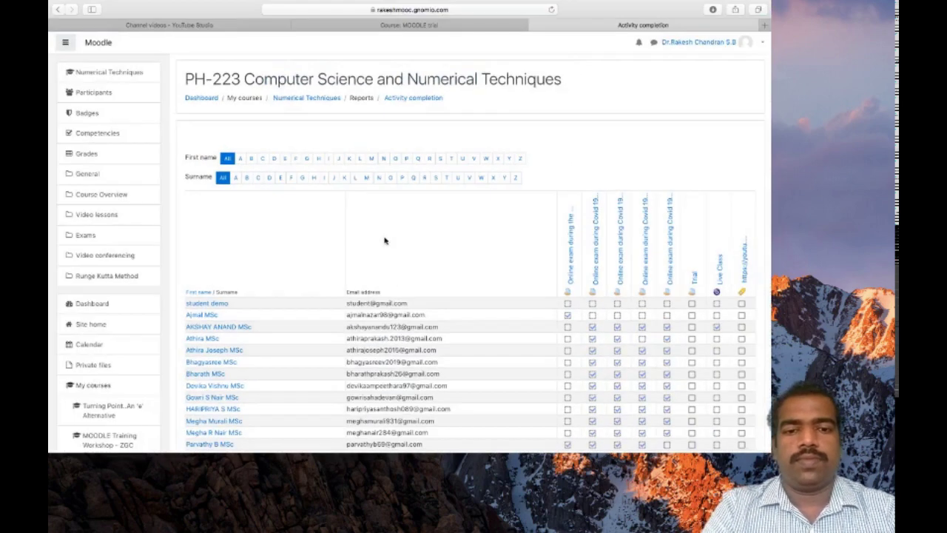
scroll(486, 351, down, 4)
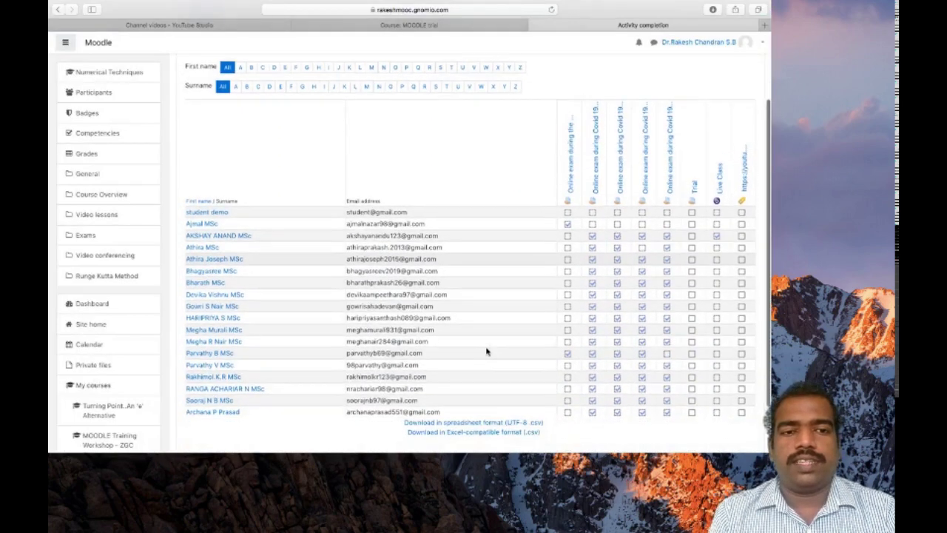
scroll(487, 351, right, 2)
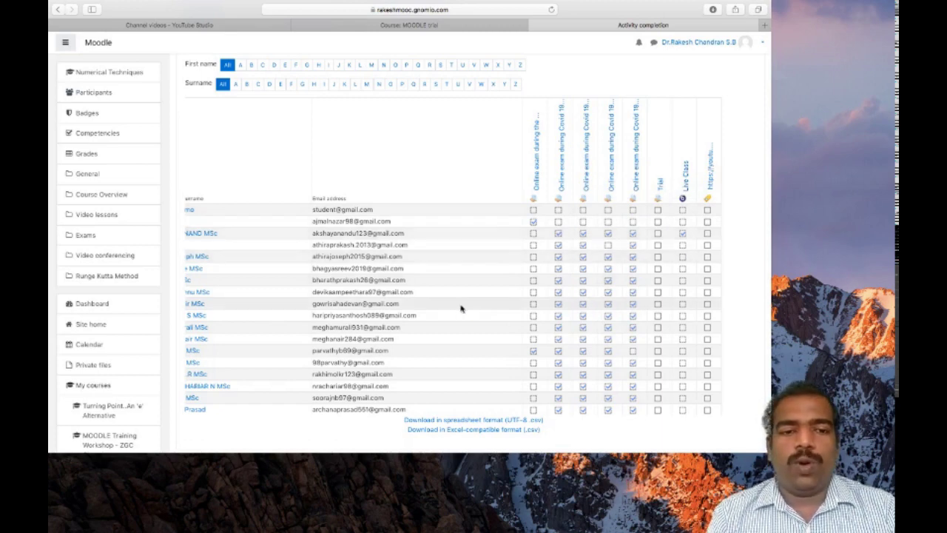
scroll(611, 311, up, 2)
scroll(437, 197, down, 4)
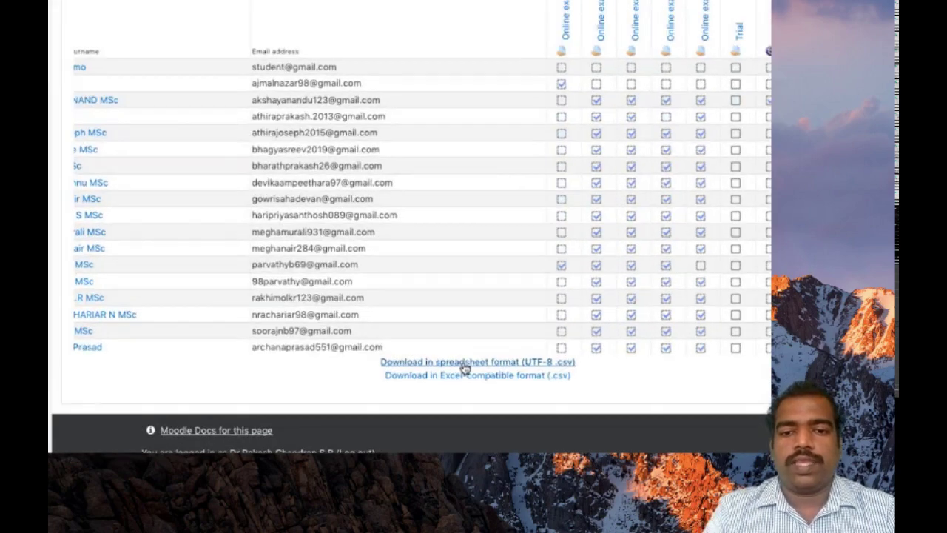
Download the activity completion report in spreadsheet format (UTF-8 .csv) and review its completion columns in Excel.
click(463, 362)
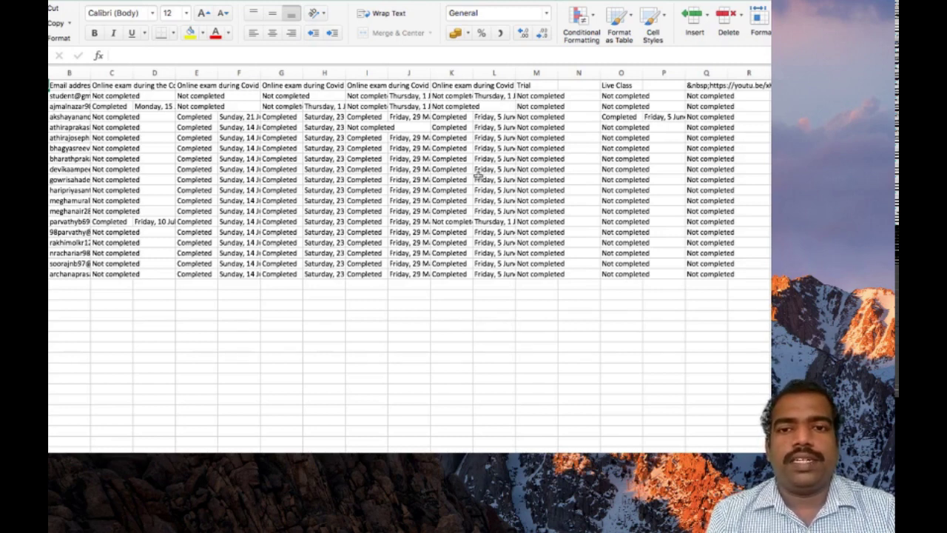
scroll(473, 174, right, 3)
scroll(478, 175, right, 1)
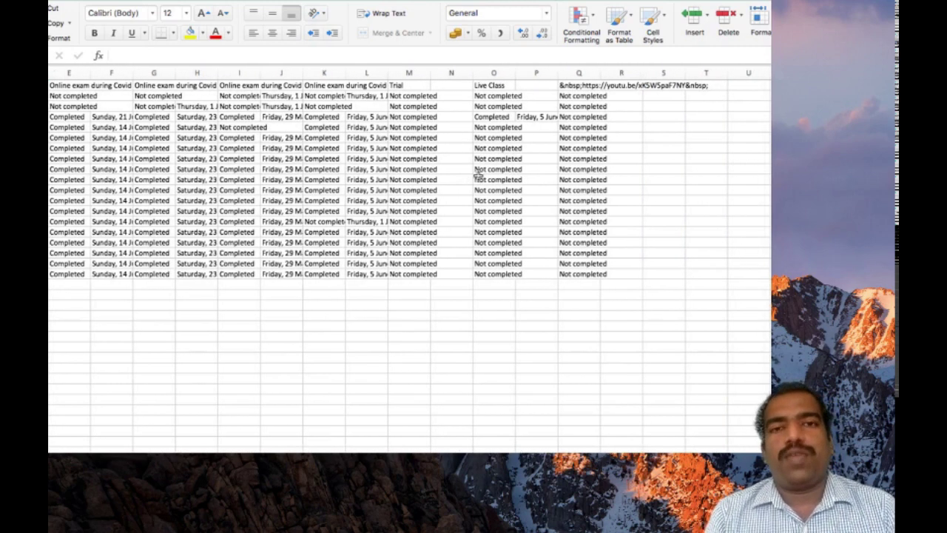
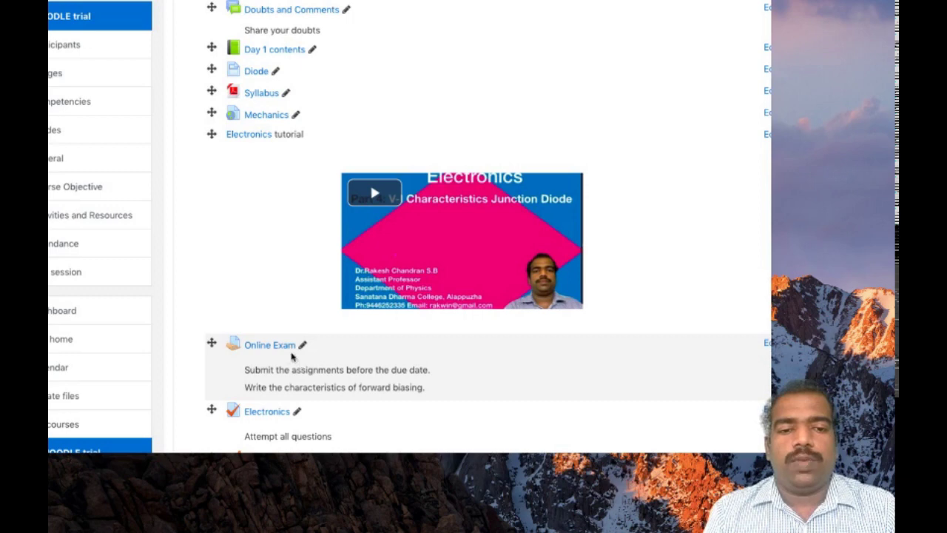
In the MOODLE trial course, open the settings of the Online Exam assignment under Activities and Resources.
scroll(289, 352, up, 3)
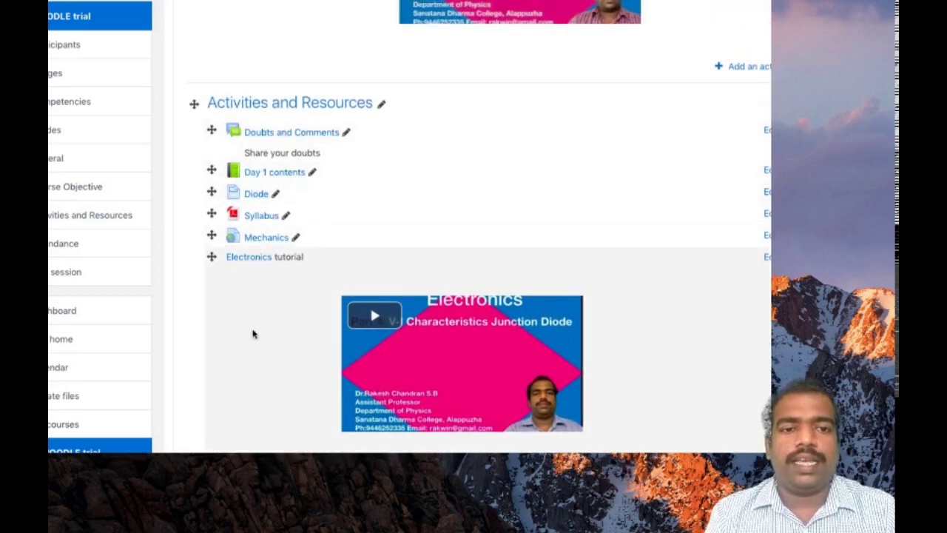
scroll(251, 333, down, 3)
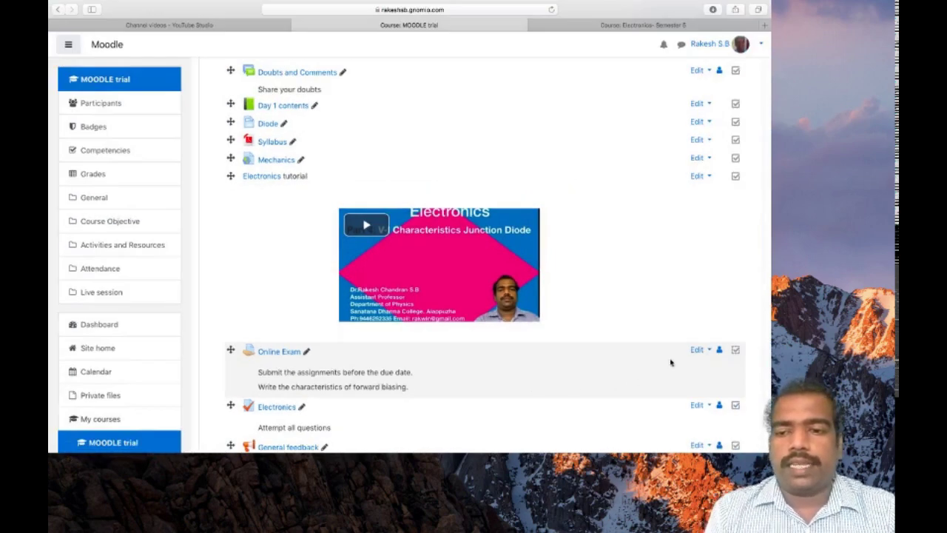
click(696, 351)
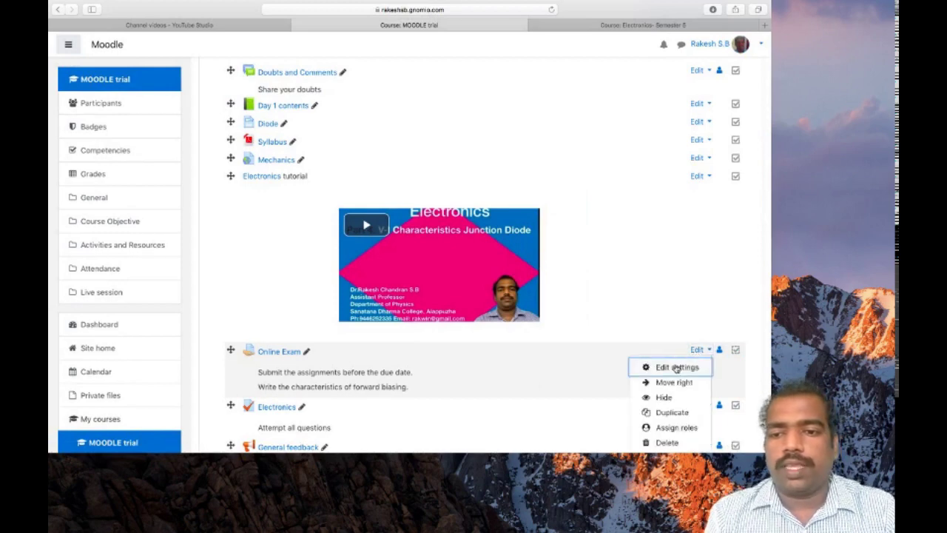
click(677, 366)
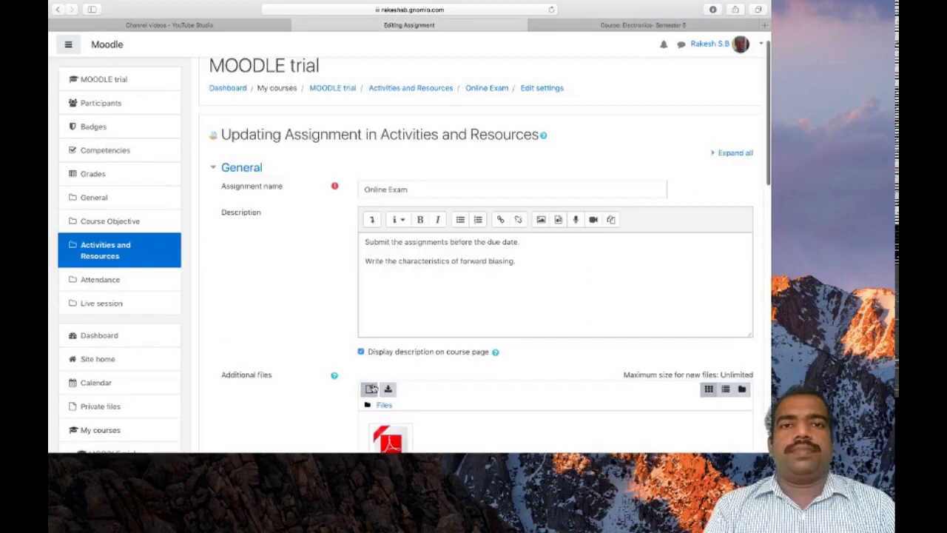
Add an Activity completion restriction to the Online Exam's access restrictions.
scroll(374, 388, down, 1)
scroll(374, 388, down, 5)
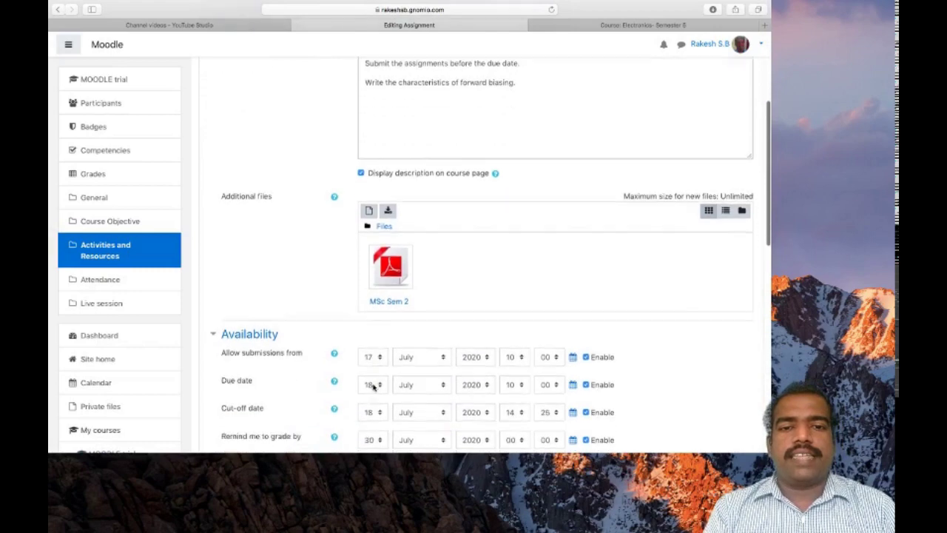
scroll(374, 386, down, 9)
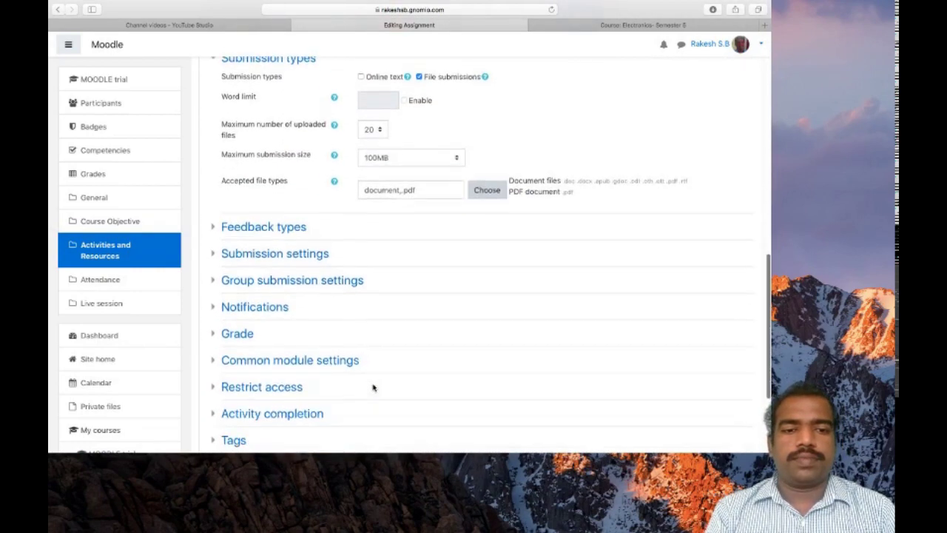
scroll(280, 396, down, 1)
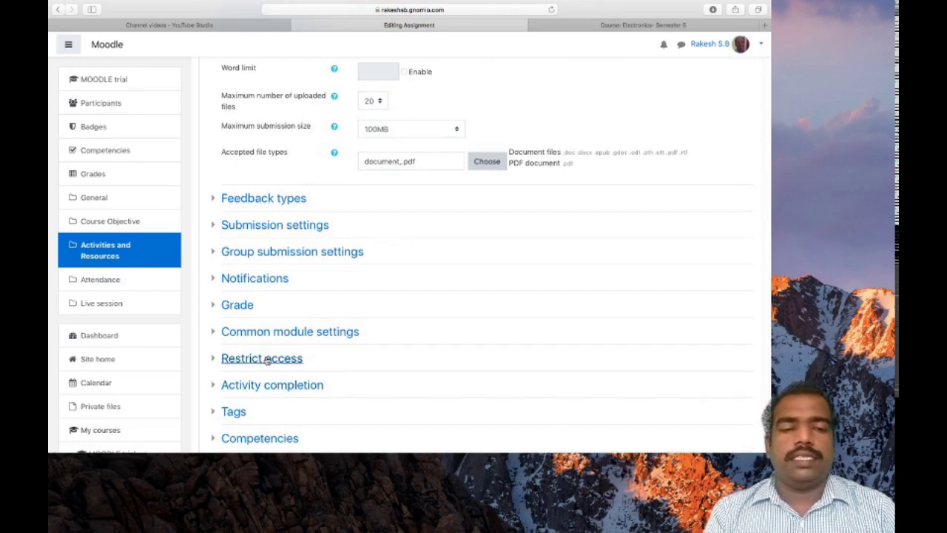
click(267, 361)
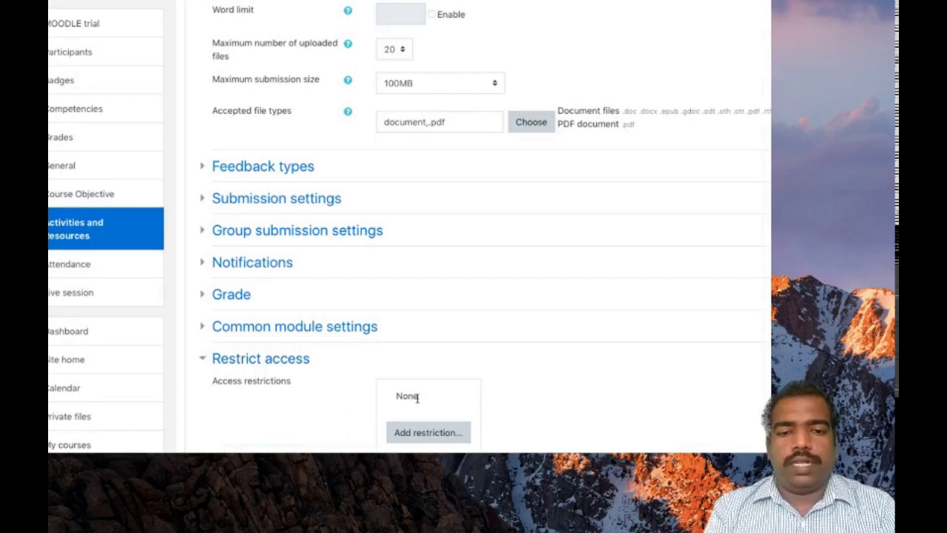
click(422, 432)
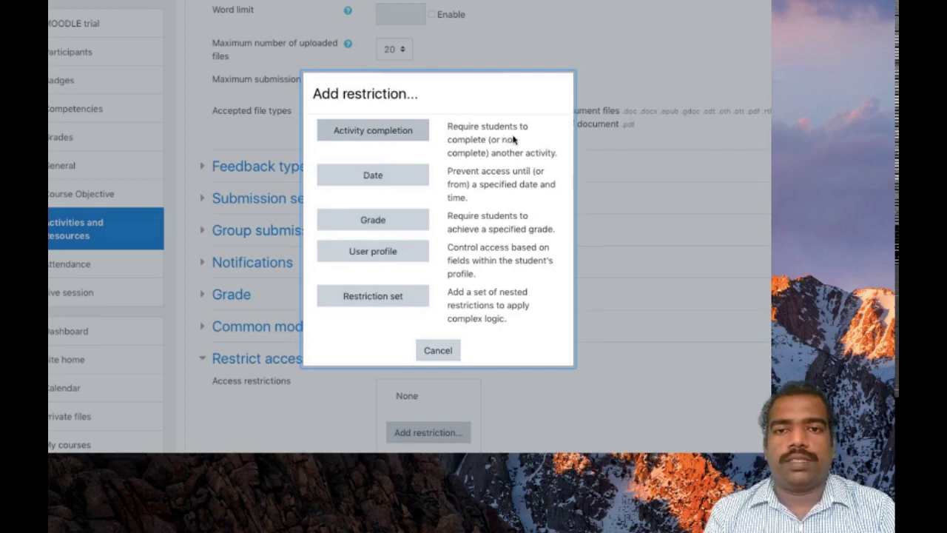
click(406, 138)
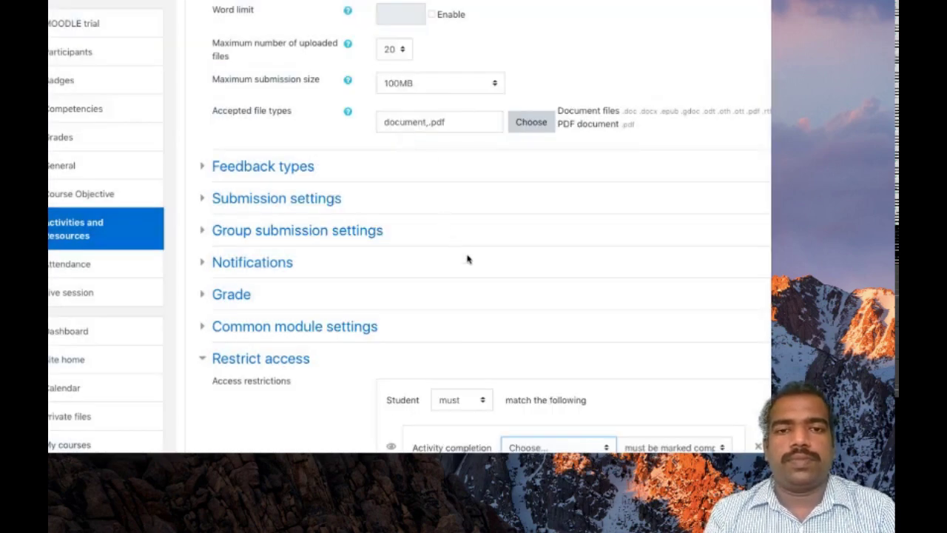
Choose Day 1 contents as the activity that must be marked complete before students can access the Online Exam.
scroll(467, 259, down, 3)
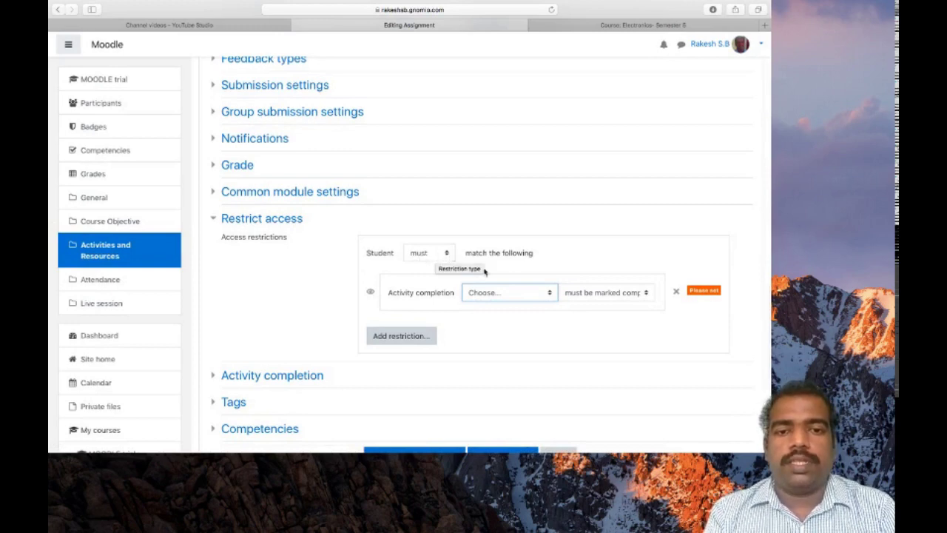
click(518, 296)
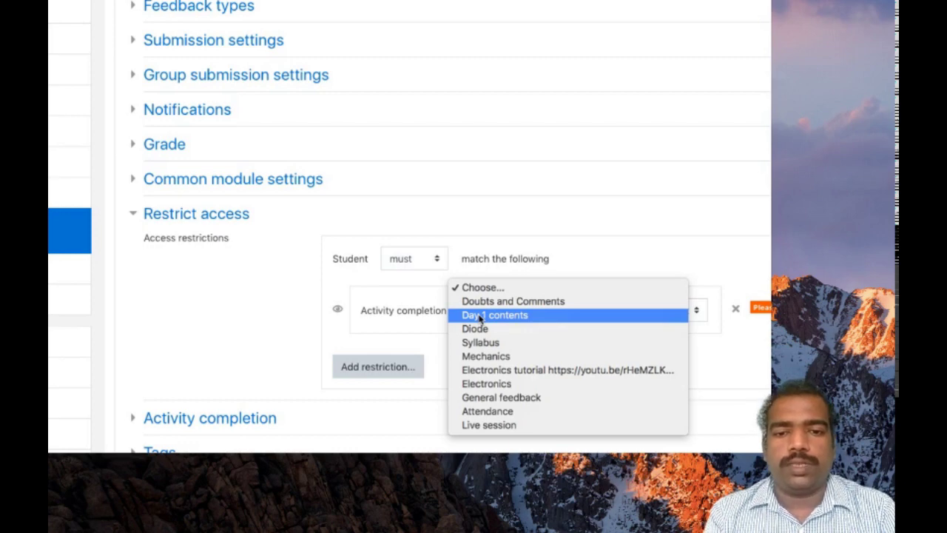
click(479, 318)
scroll(480, 319, down, 1)
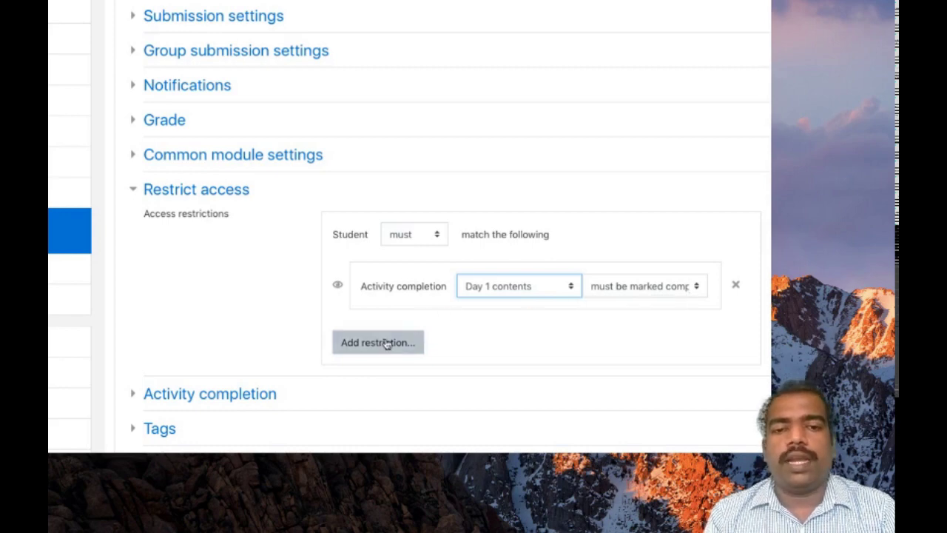
Review the Online Exam's availability dates and access restriction, and save and display the assignment.
scroll(385, 343, down, 3)
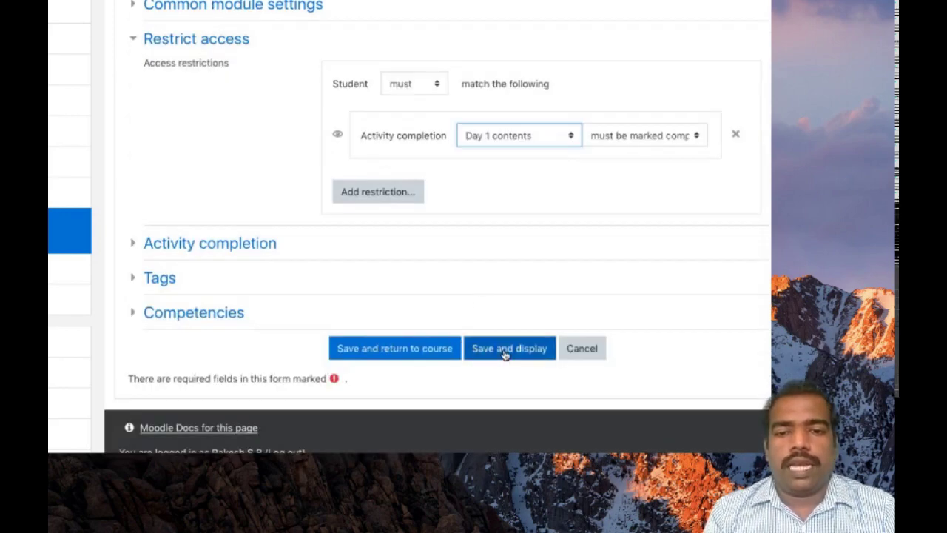
scroll(477, 259, up, 5)
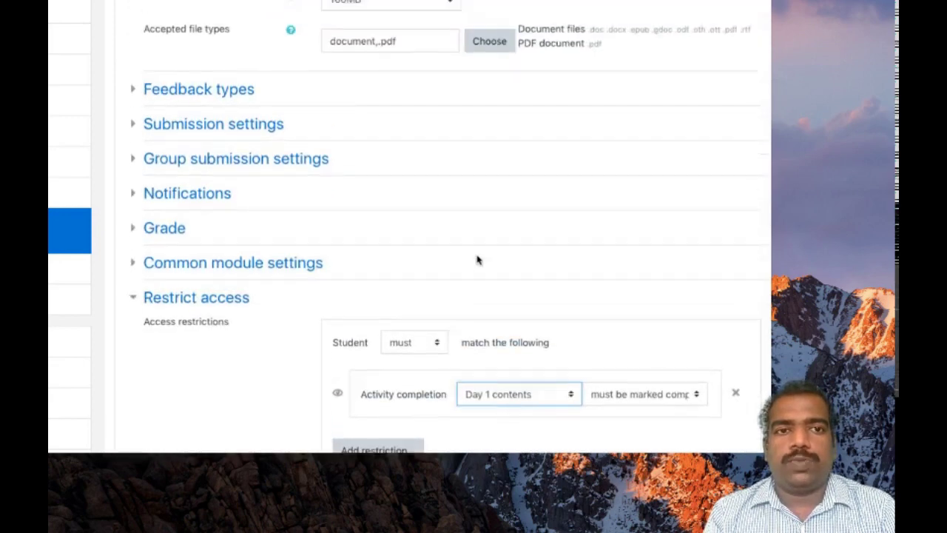
scroll(477, 259, up, 10)
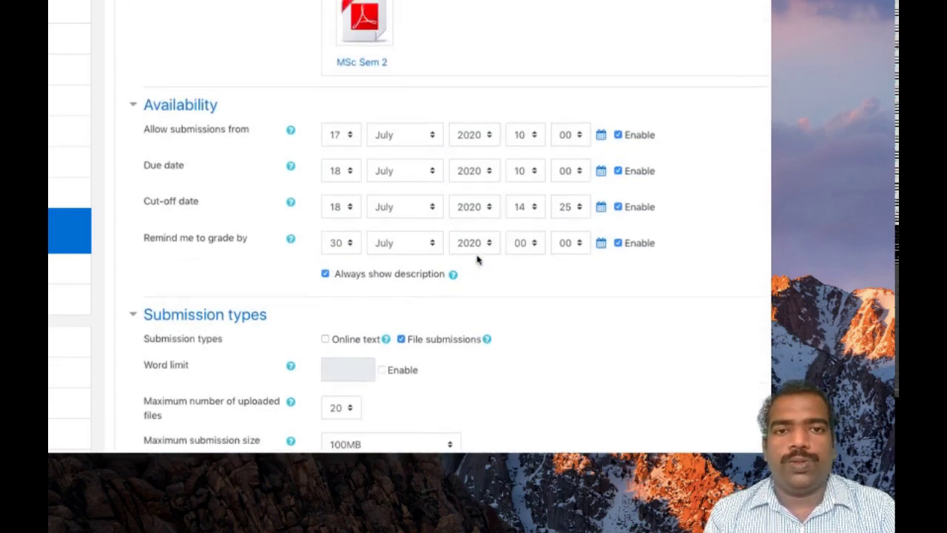
scroll(477, 259, down, 10)
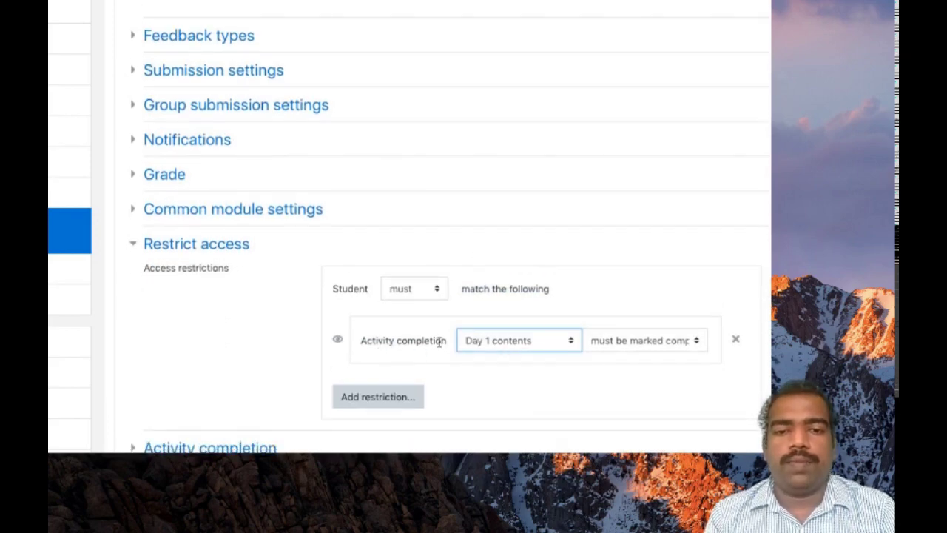
scroll(440, 342, down, 4)
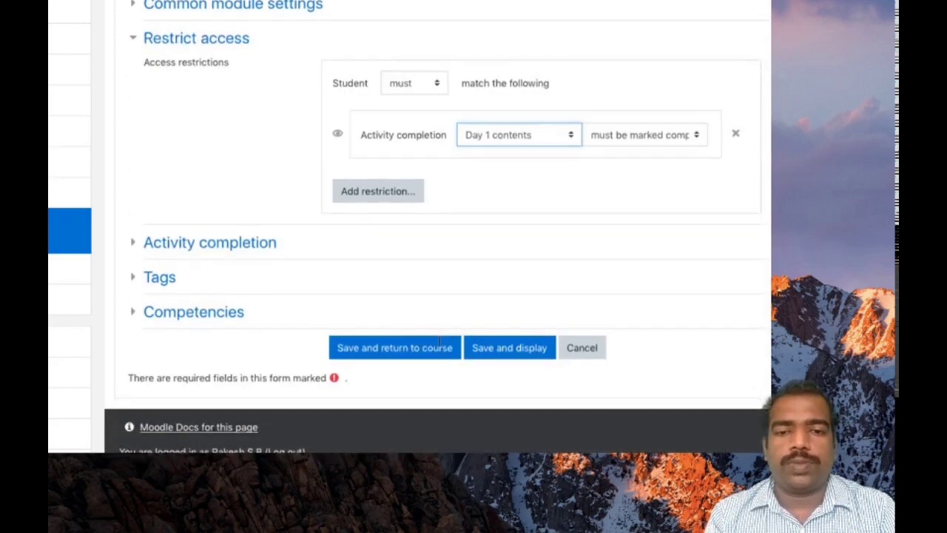
click(522, 350)
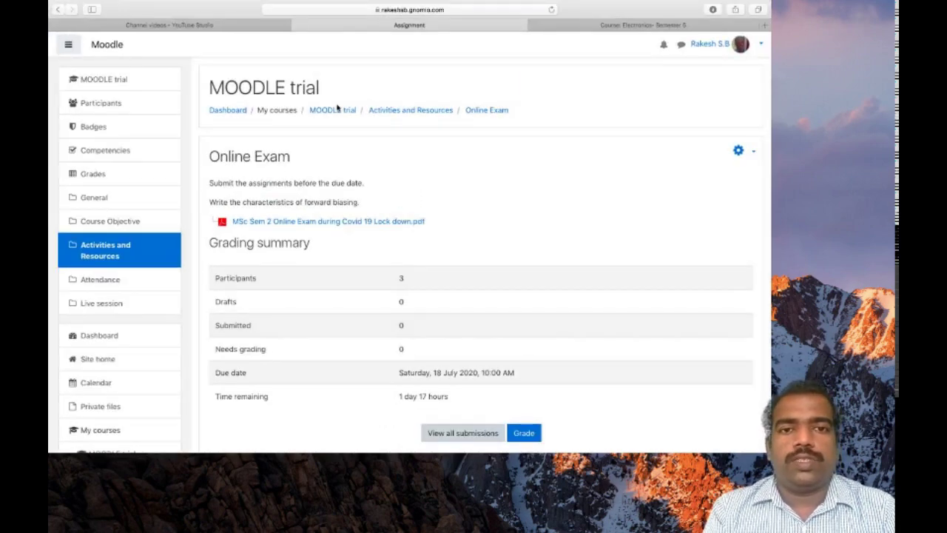
Return to the MOODLE trial course page and check the restriction shown under the Online Exam.
click(337, 110)
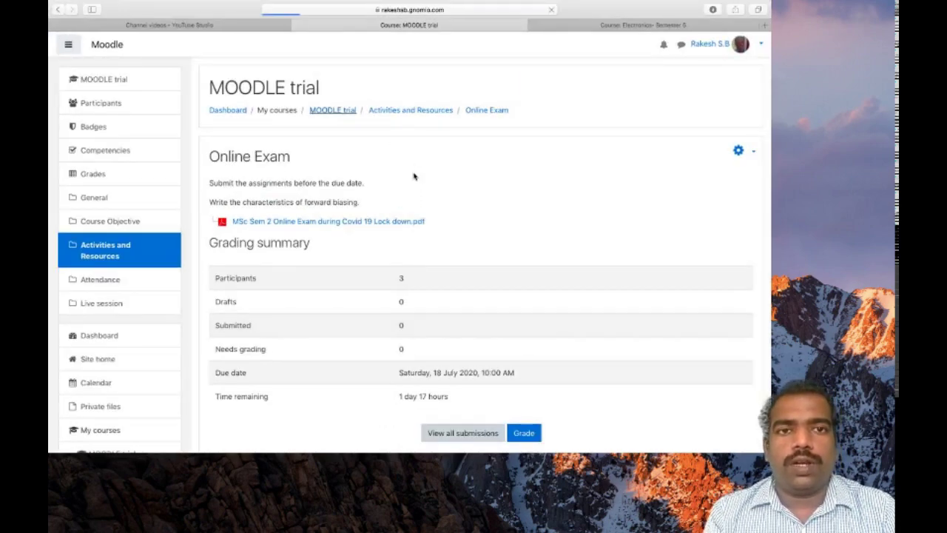
scroll(439, 257, down, 15)
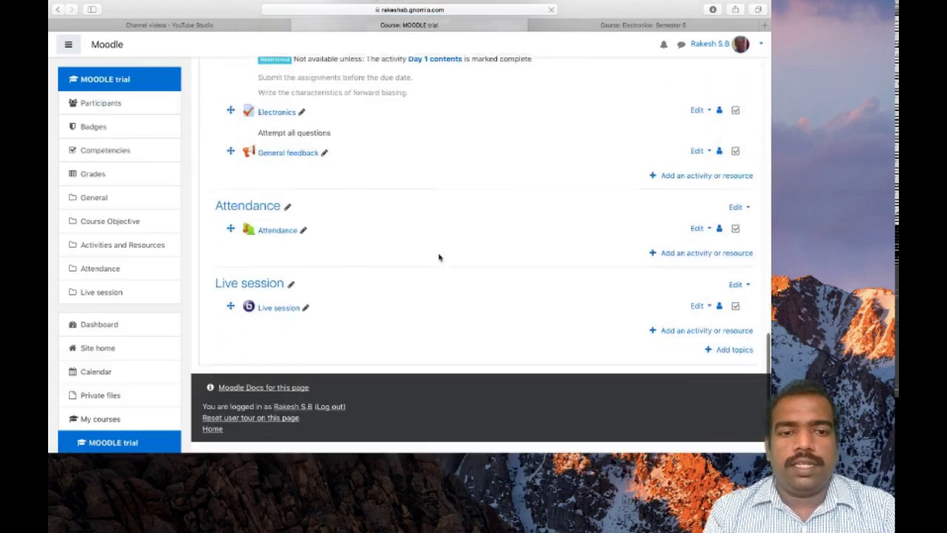
scroll(323, 220, up, 2)
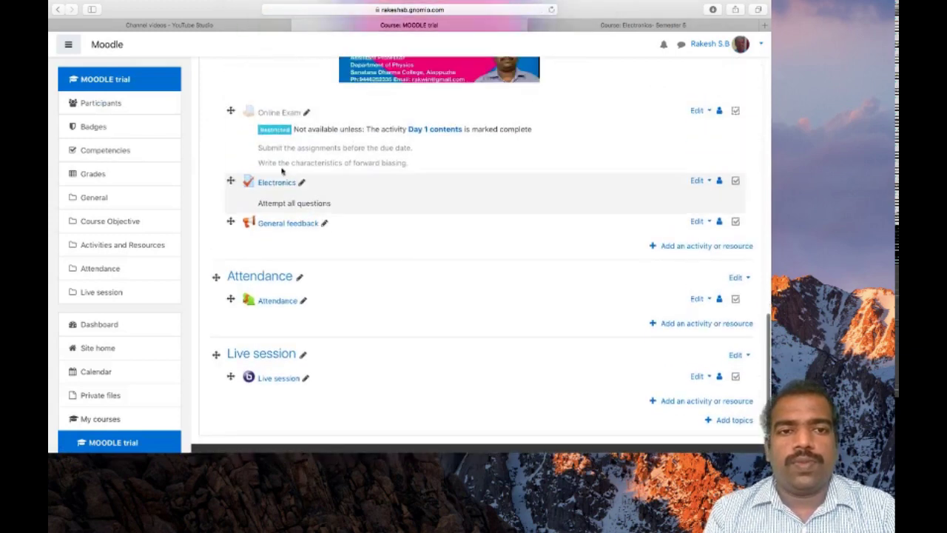